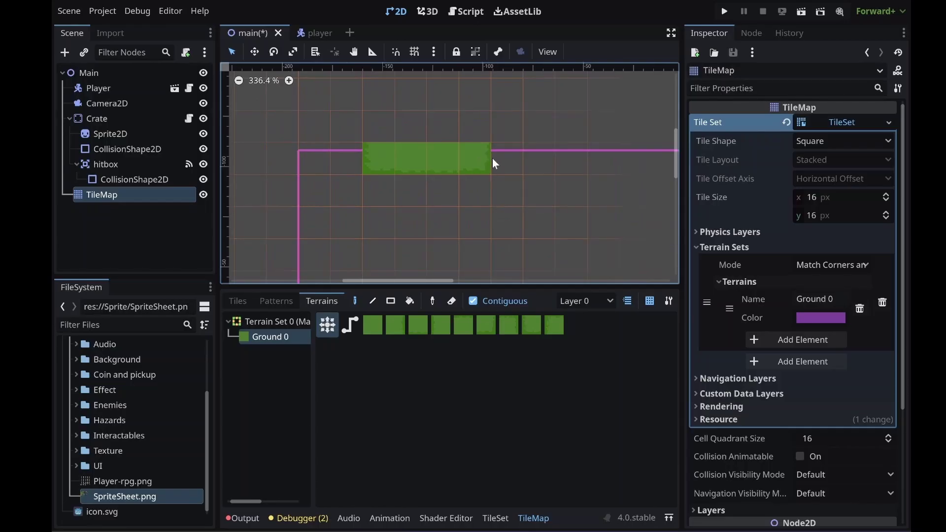
Paint grass terrain across the map, a rectangle of flower tiles, and a row of water tiles along the grass edge
mouse_move(492, 158)
mouse_down()
mouse_move(489, 204)
mouse_move(386, 208)
mouse_move(474, 160)
mouse_up()
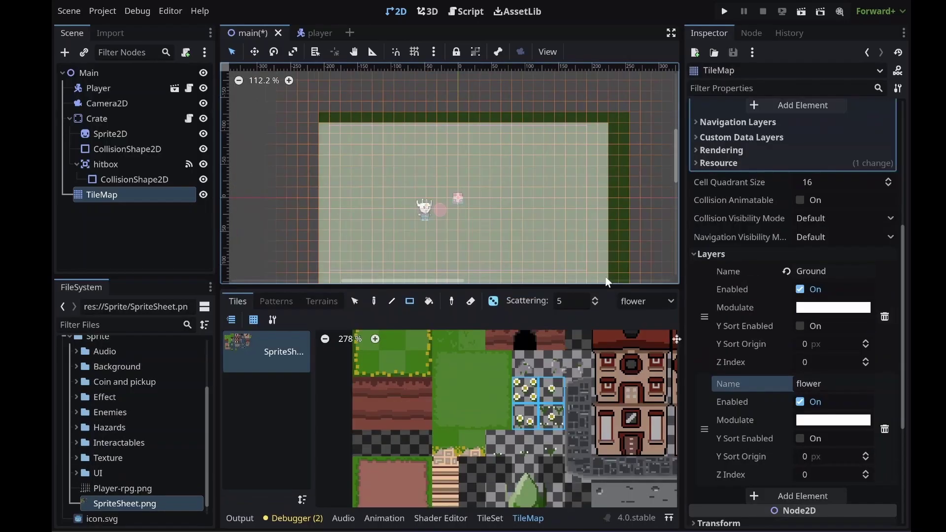
drag(605, 277, 605, 276)
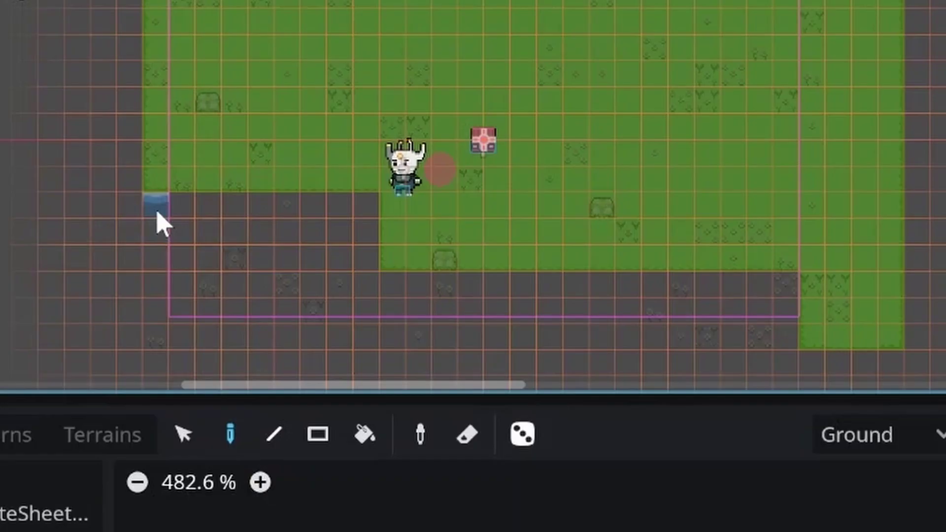
mouse_move(158, 216)
mouse_down()
mouse_move(279, 227)
mouse_move(355, 214)
mouse_move(398, 295)
mouse_move(442, 302)
mouse_move(779, 300)
mouse_up()
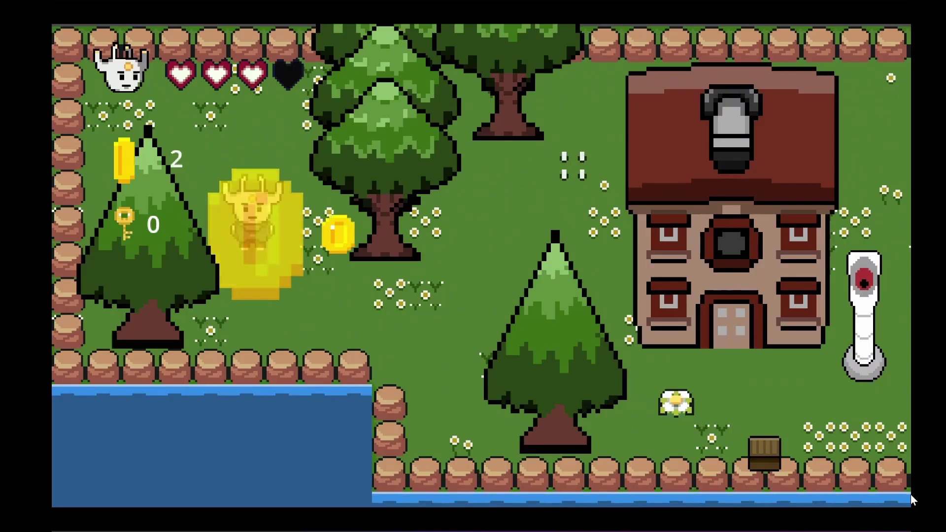
key(Right)
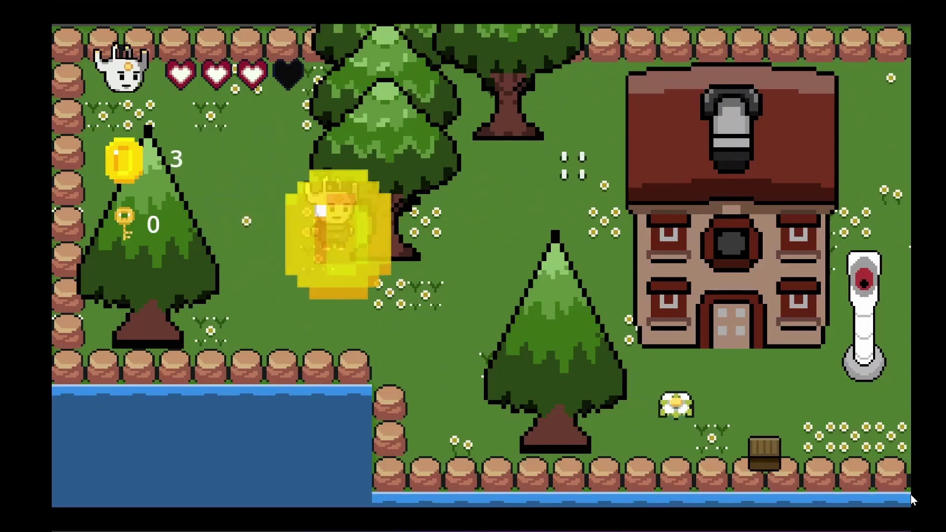
key(Up)
key(Right)
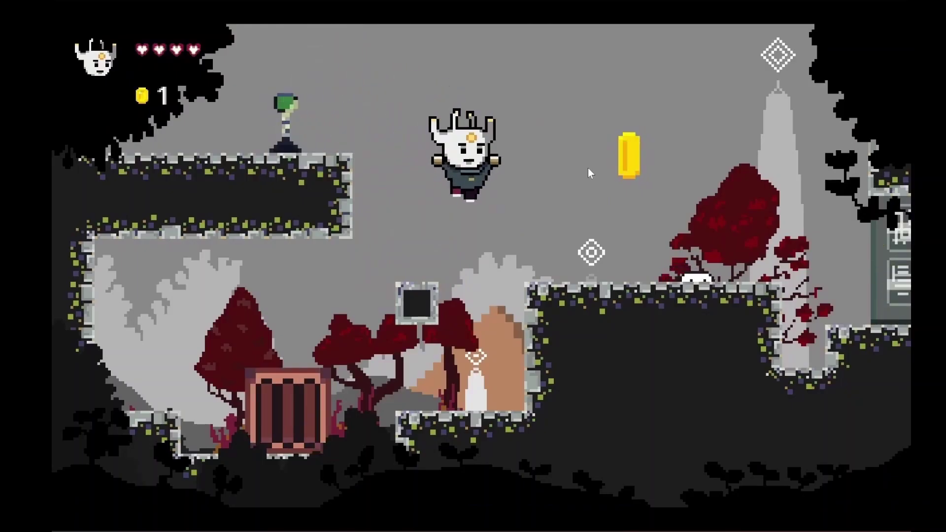
key(space)
key(Right)
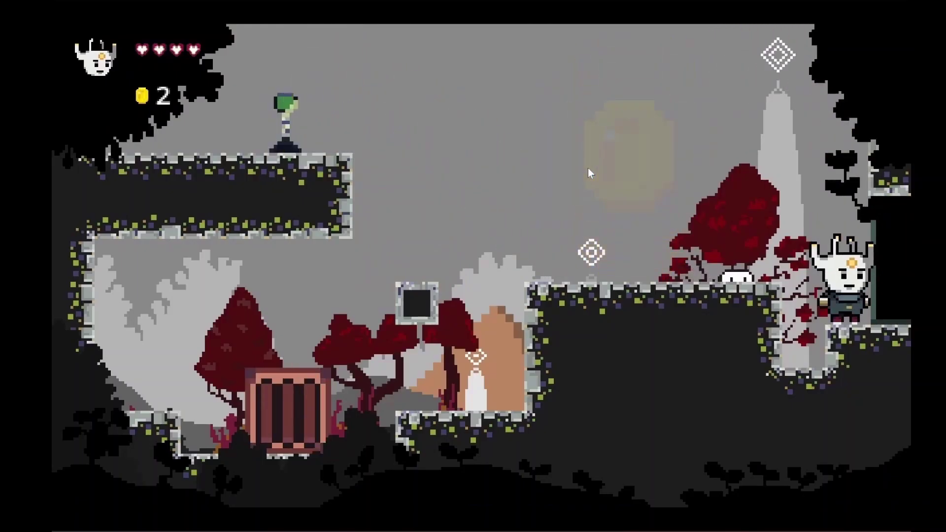
key(space)
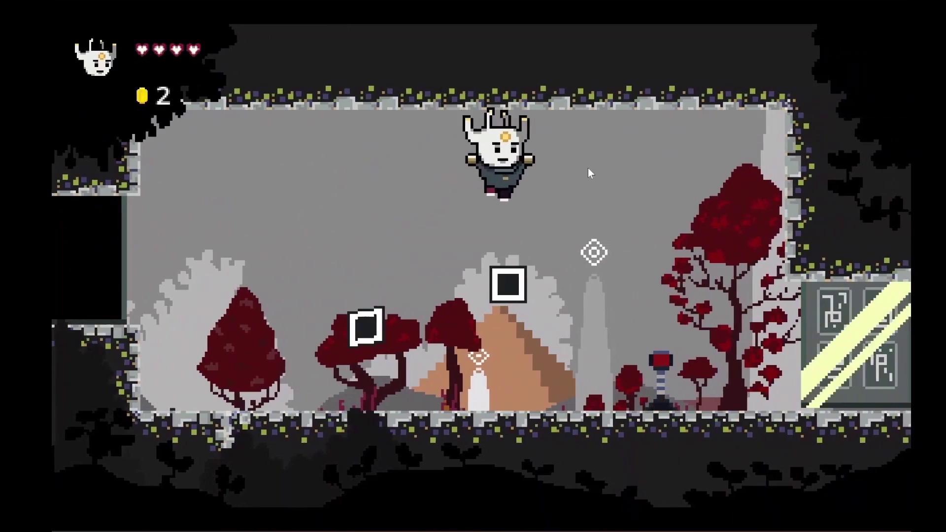
key(Right)
key(Left)
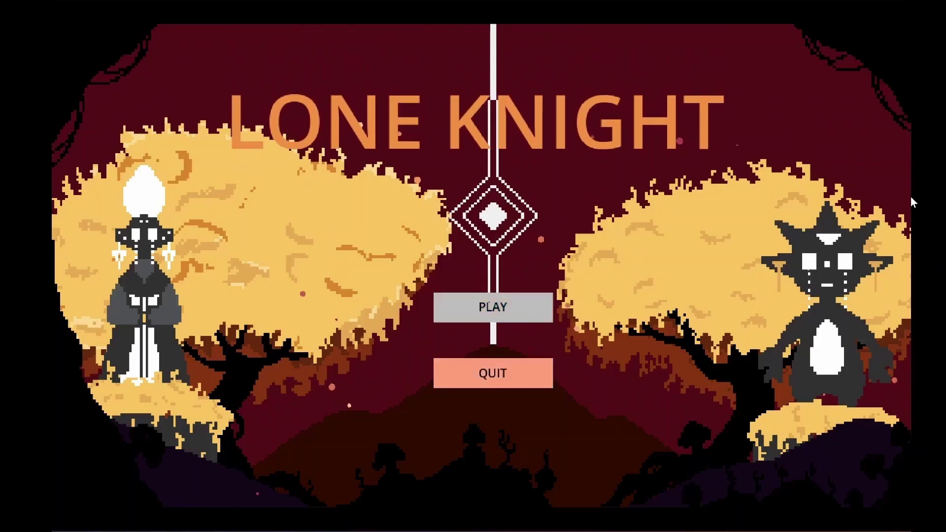
key(Up)
key(Return)
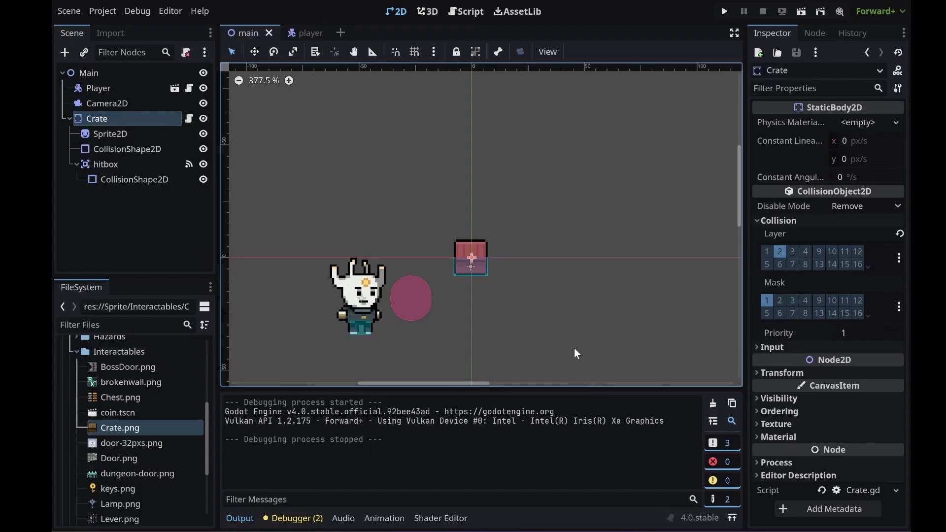
Zoom the canvas, collapse the bottom Debugger panel, and select the Main node
scroll(530, 280, down, 7)
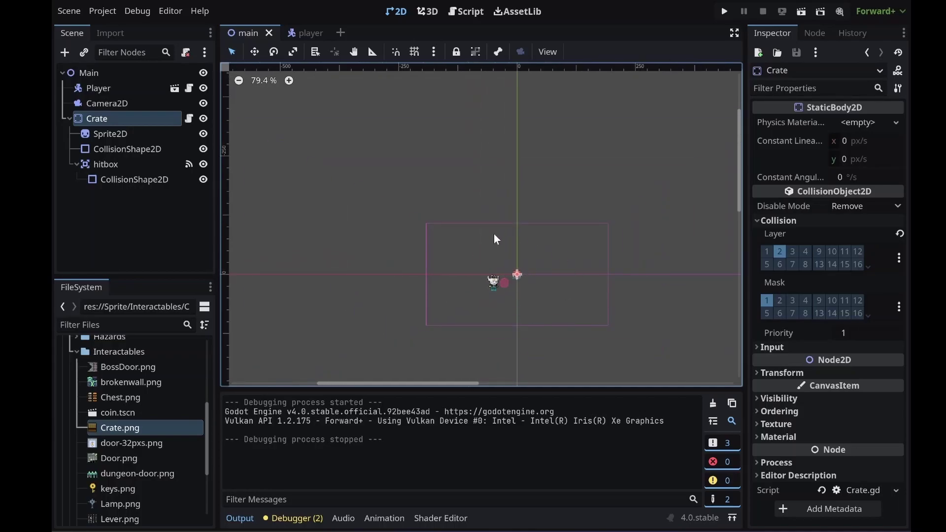
scroll(535, 313, up, 3)
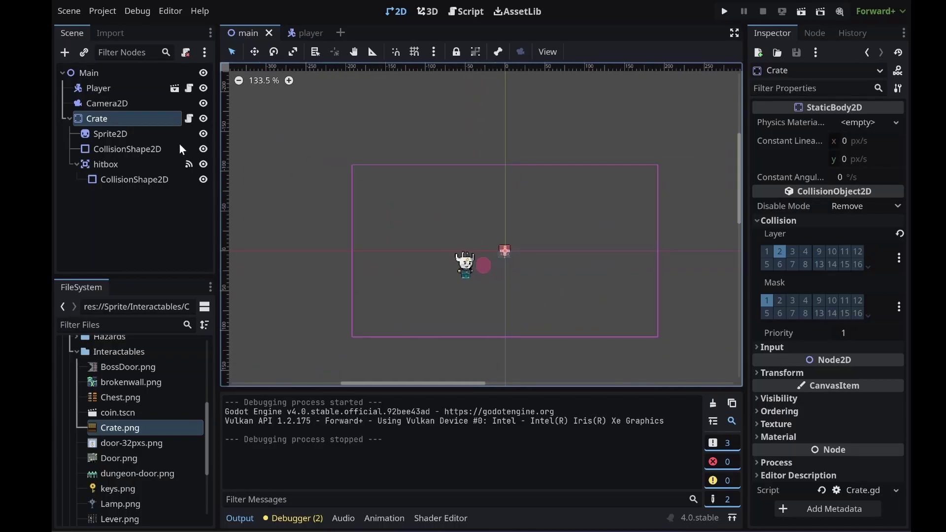
click(314, 522)
click(314, 523)
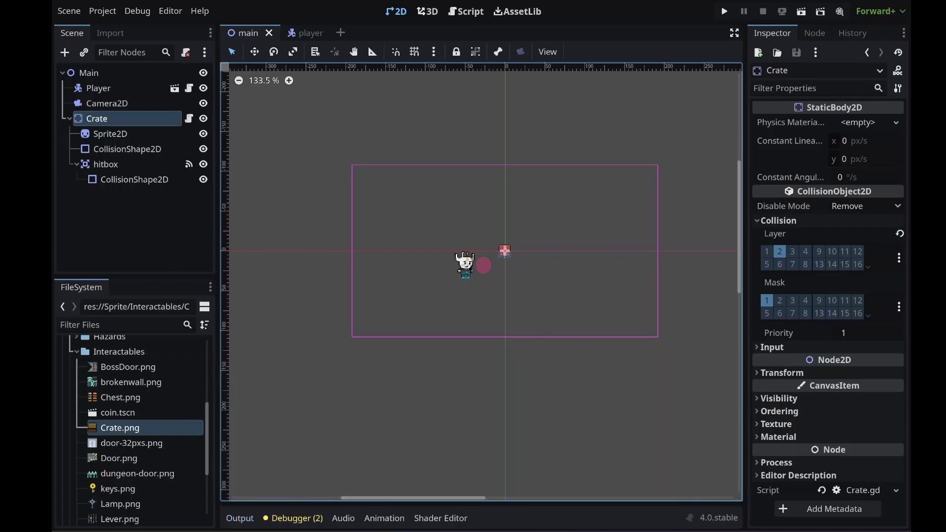
click(101, 71)
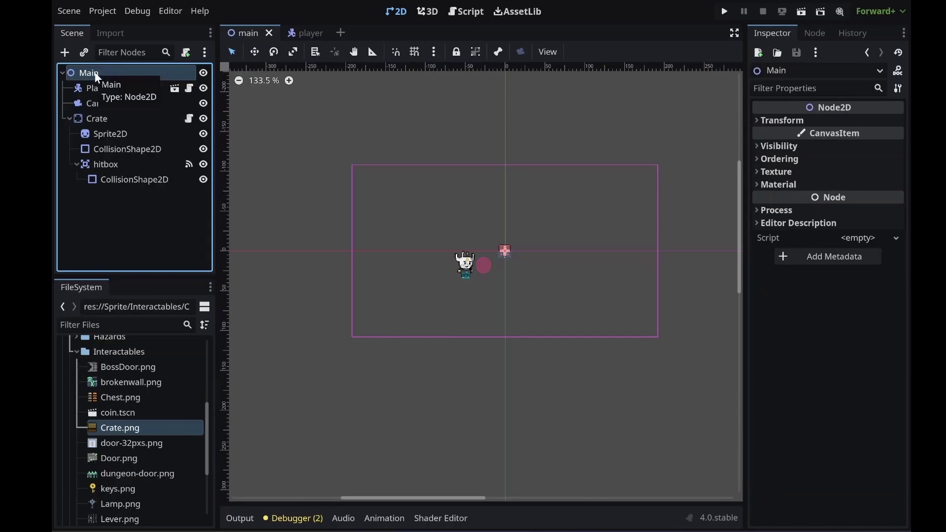
Add a TileMap node under Main by searching 'tile' in Create New Node
click(64, 52)
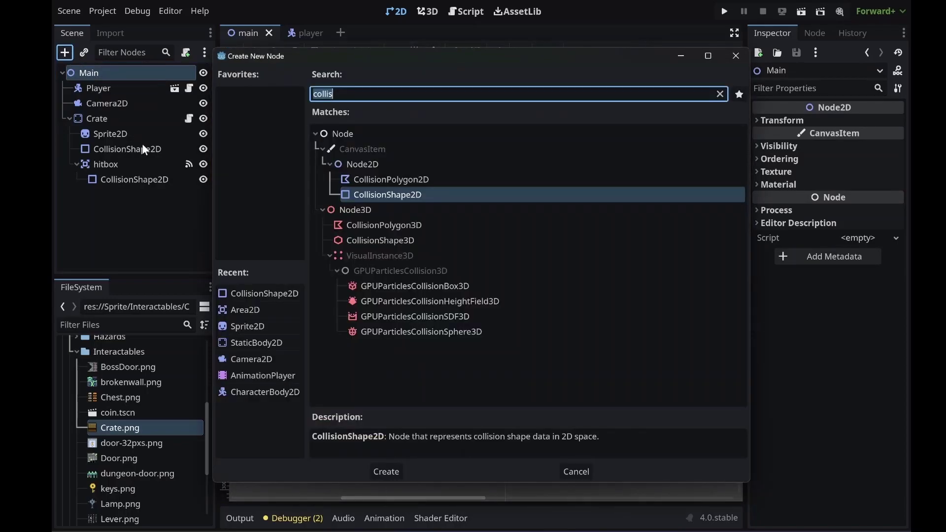
text(tile)
key(Return)
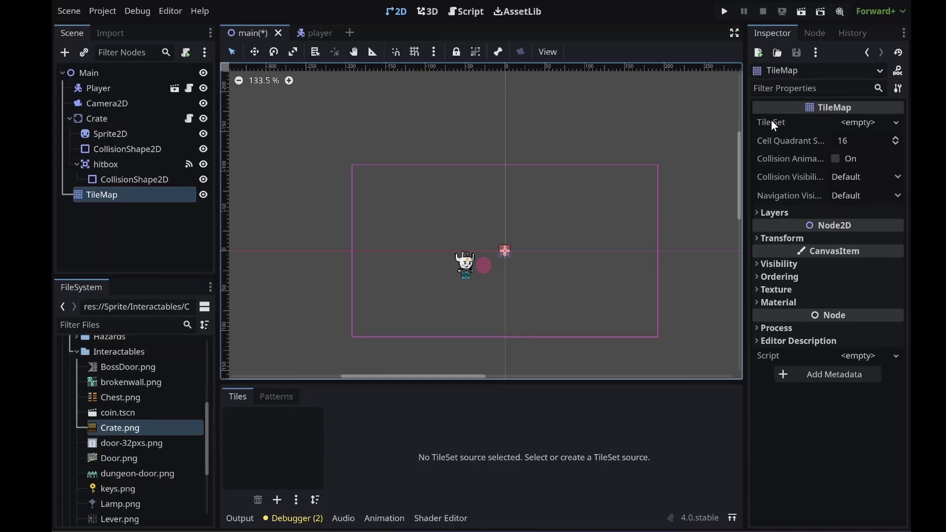
Assign a new TileSet resource to the TileMap's Tile Set and expand its settings
click(863, 122)
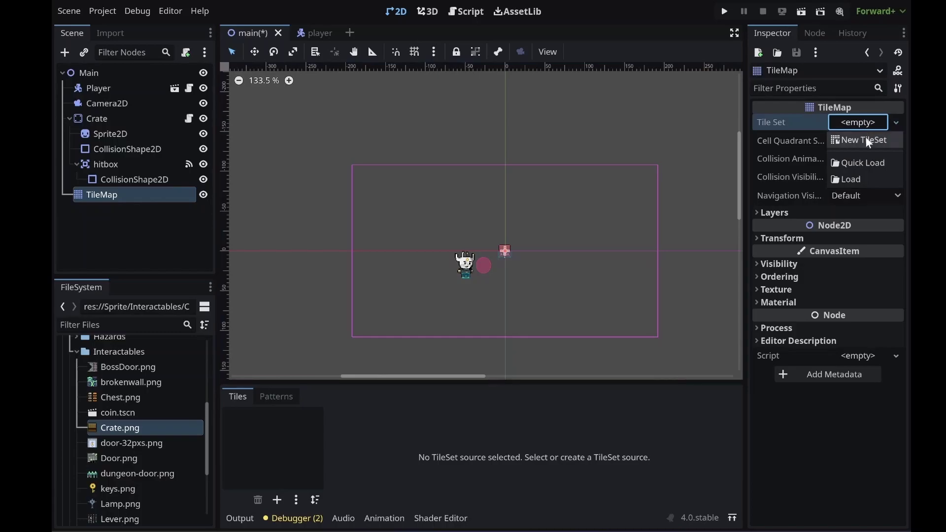
click(867, 139)
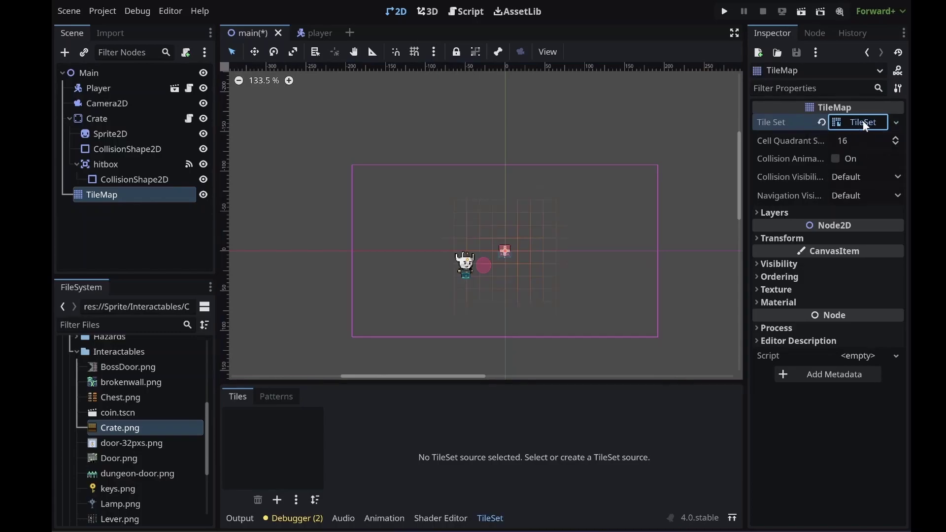
click(863, 122)
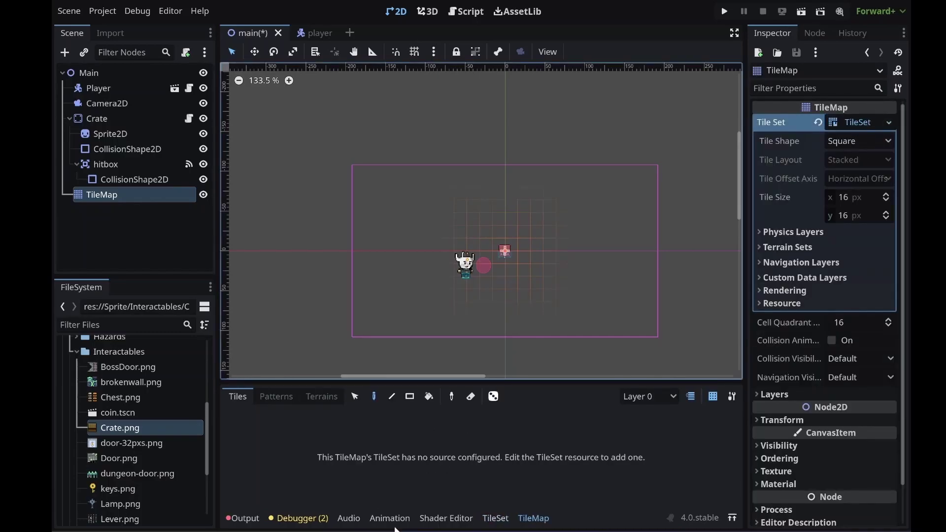
Reselect the TileMap, browse the Tiles, Patterns and Terrains sections, and reopen the TileSet editor
click(116, 165)
click(111, 194)
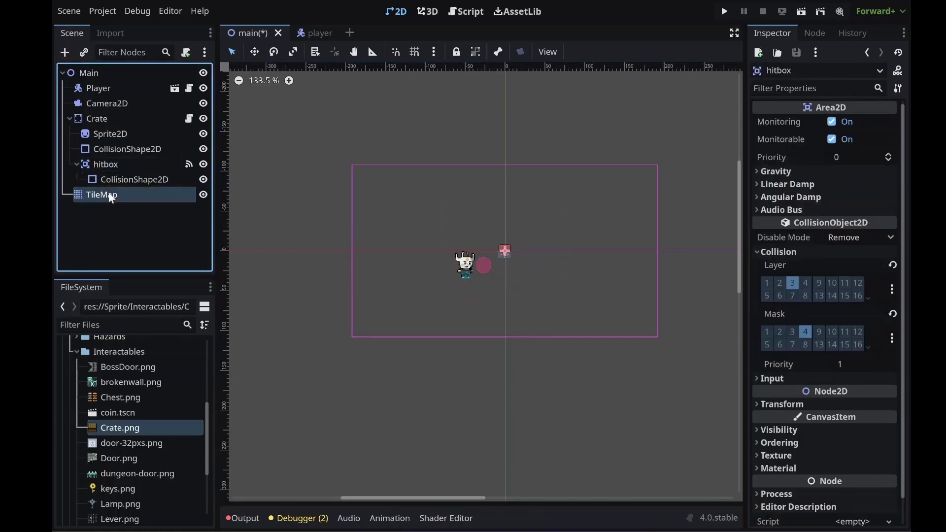
click(868, 123)
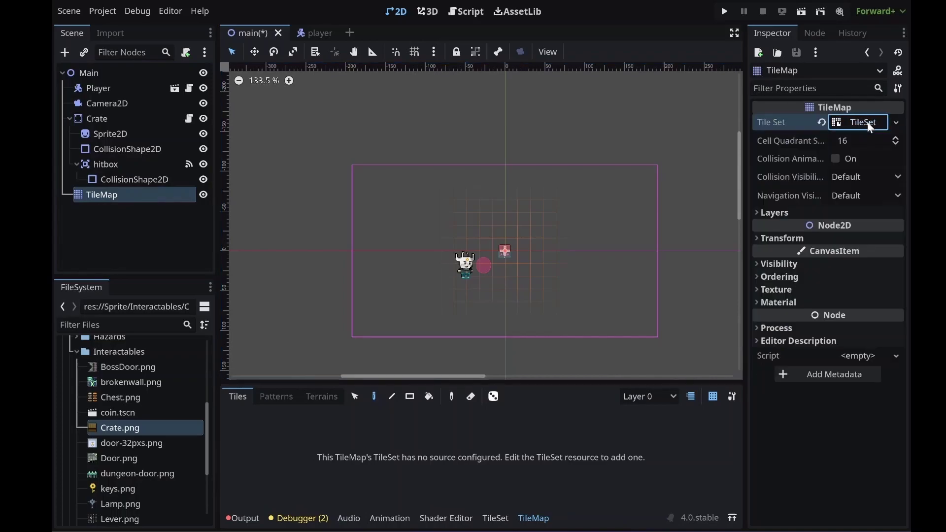
click(285, 396)
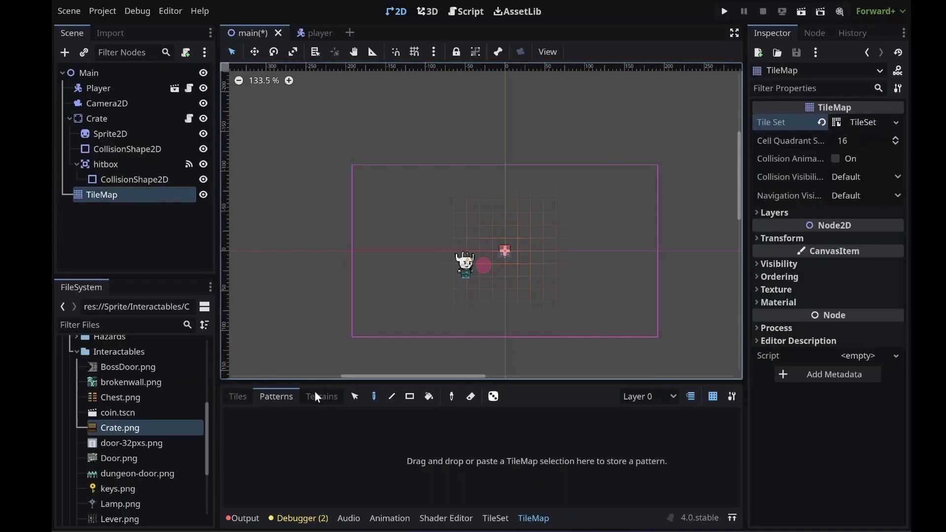
click(321, 396)
click(237, 399)
click(869, 123)
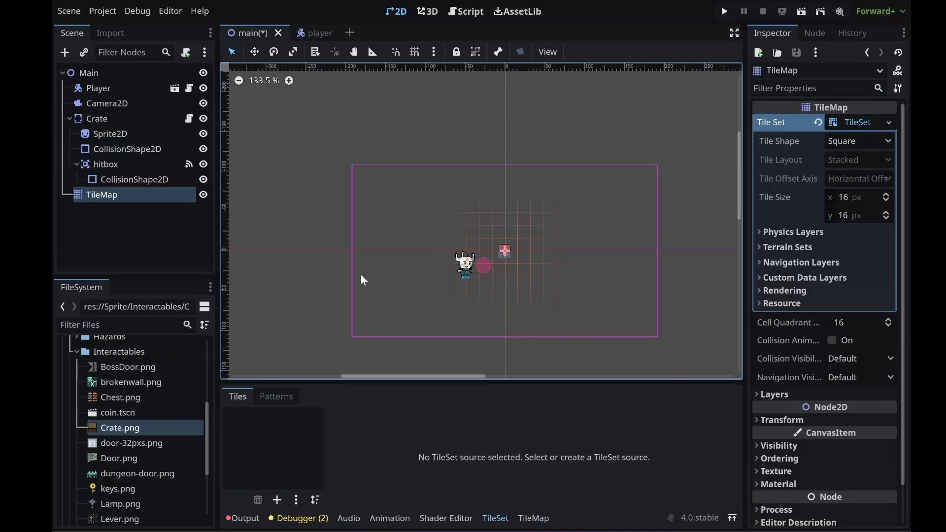
click(76, 352)
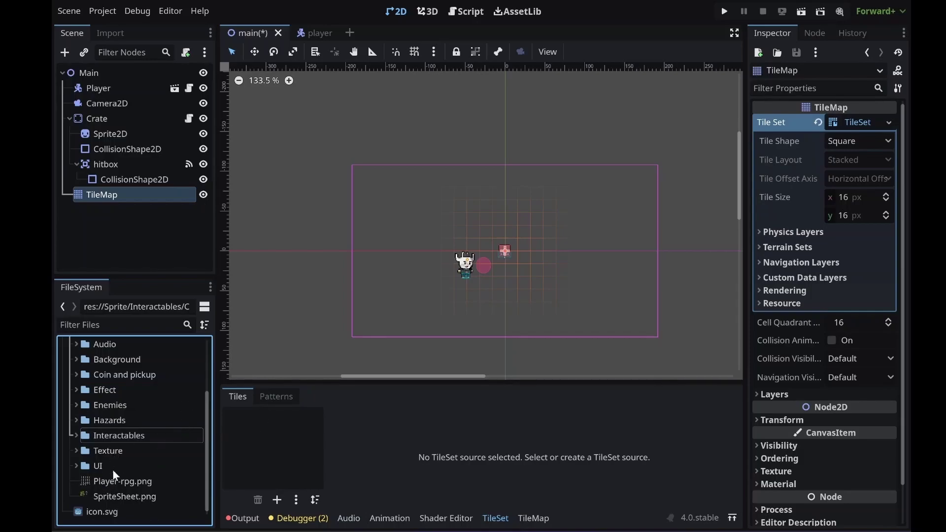
Add SpriteSheet.png as a TileSet atlas source and auto-create its tiles
click(89, 496)
drag(81, 495, 253, 423)
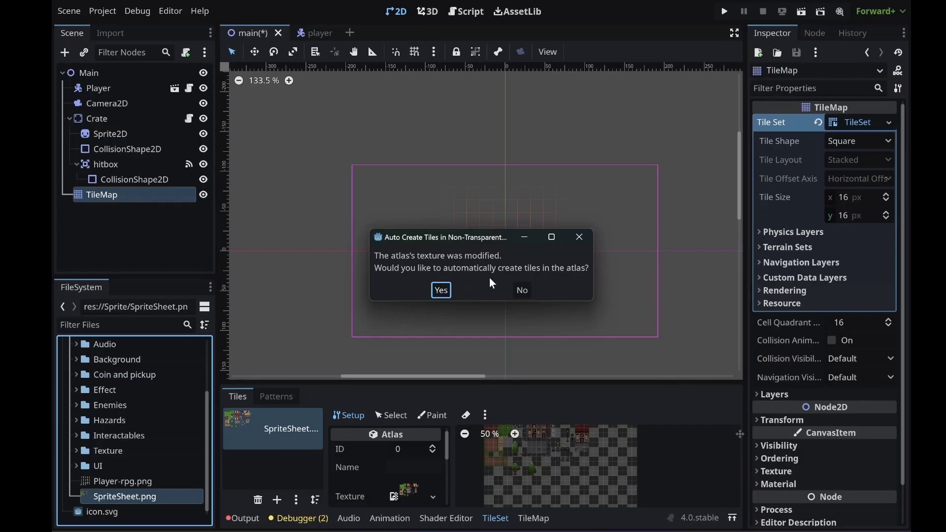
click(442, 290)
Enlarge the TileSet panel, zoom the atlas, and check the 16 × 16 px tile size fields
drag(518, 383, 542, 286)
scroll(492, 366, up, 3)
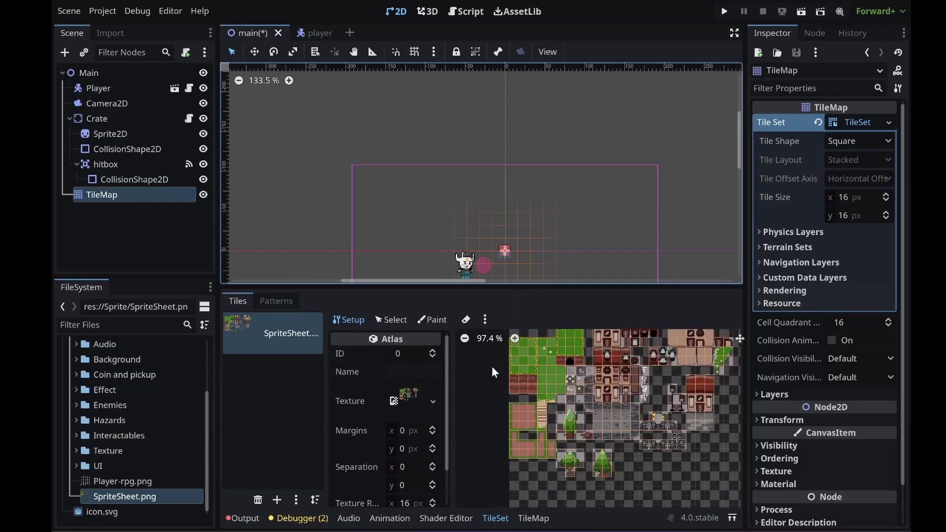
scroll(550, 351, up, 3)
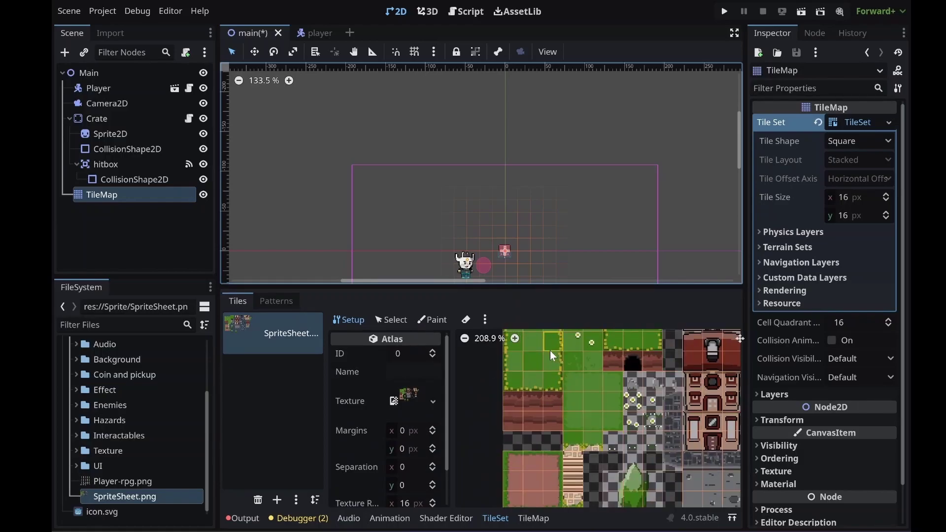
scroll(550, 351, down, 2)
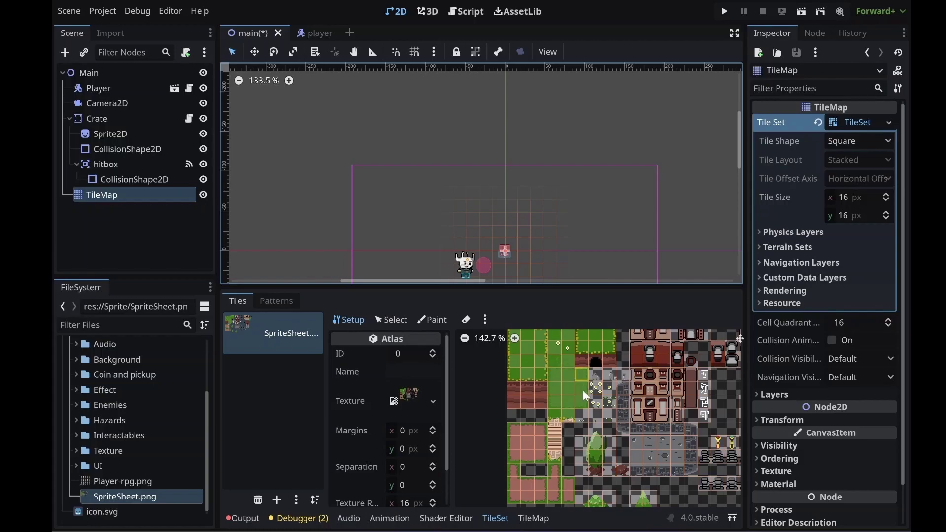
scroll(584, 391, down, 1)
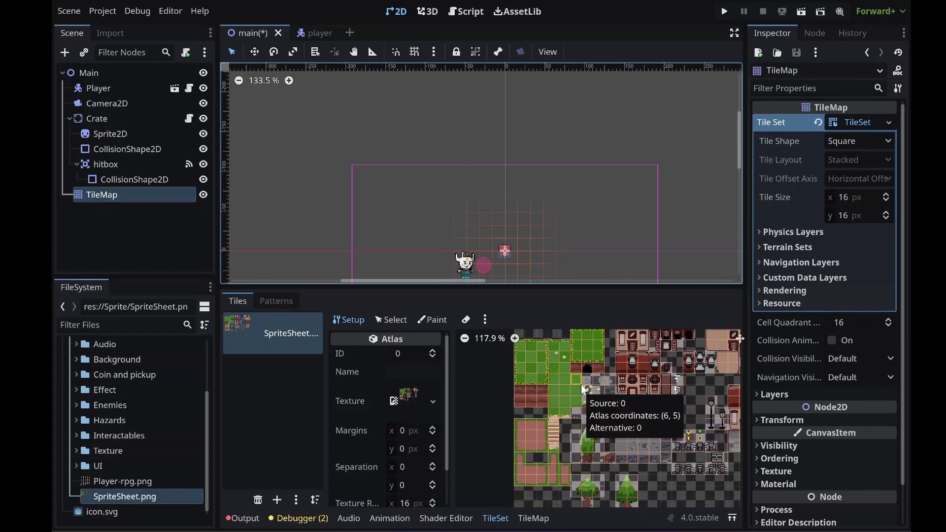
scroll(581, 385, up, 5)
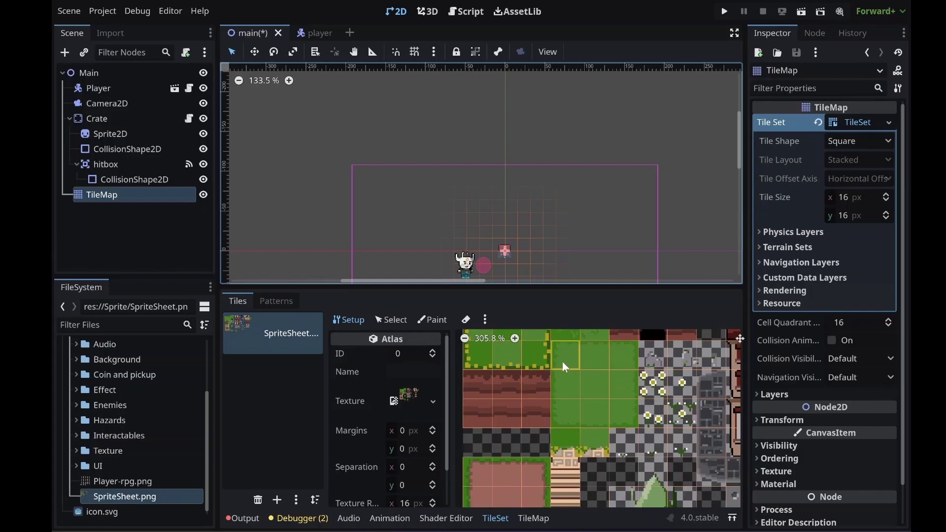
click(854, 215)
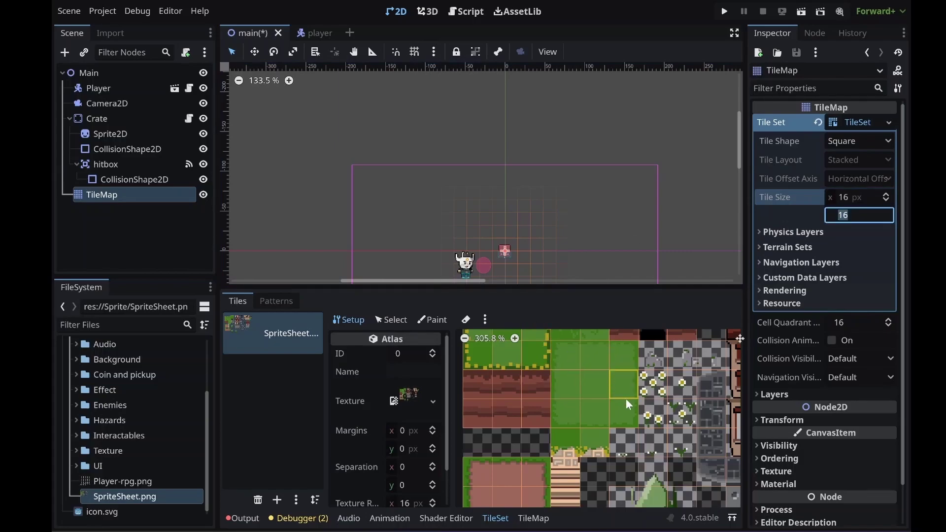
click(855, 195)
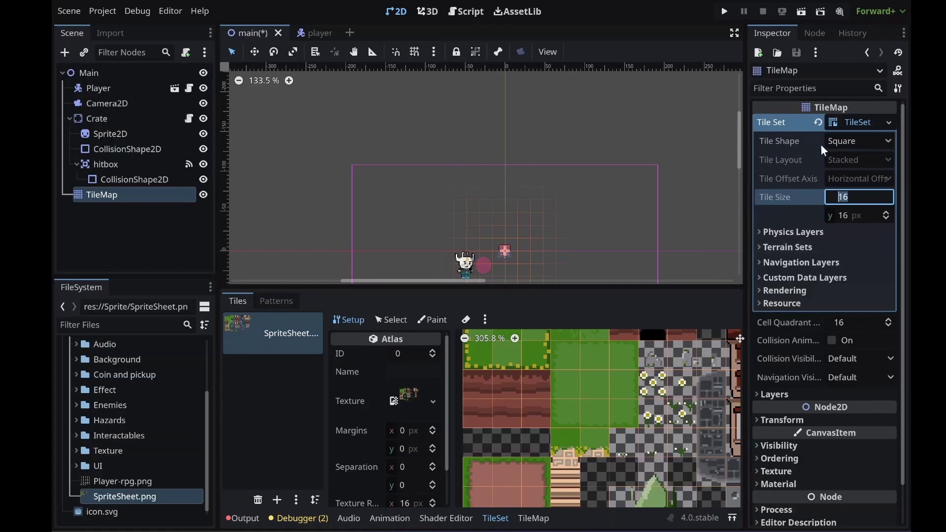
Re-expand the TileSet properties and open the still-empty Terrain Sets section
click(858, 122)
click(857, 123)
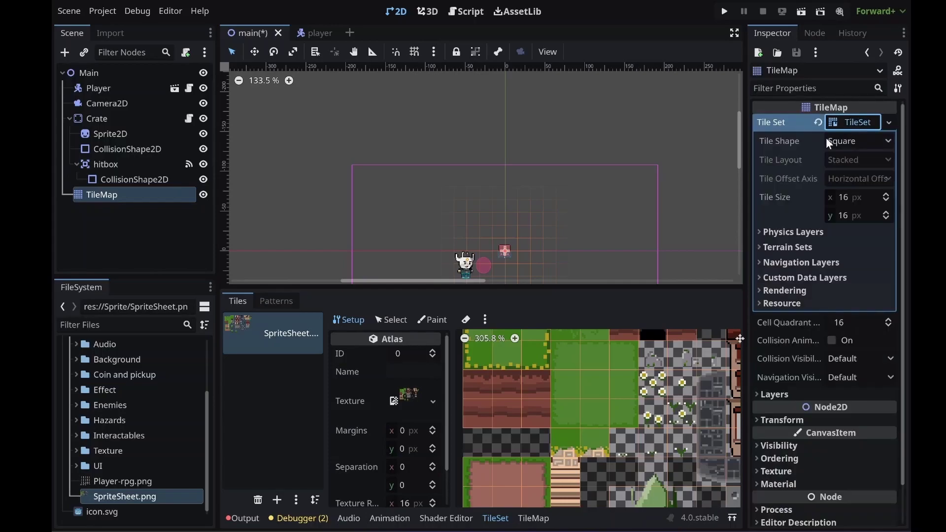
click(762, 246)
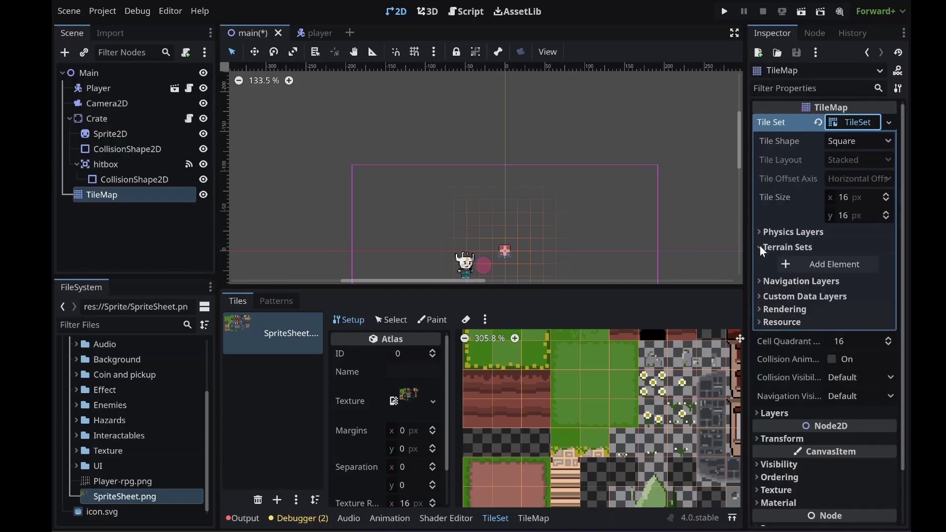
Add a terrain set and add one terrain to it
click(786, 264)
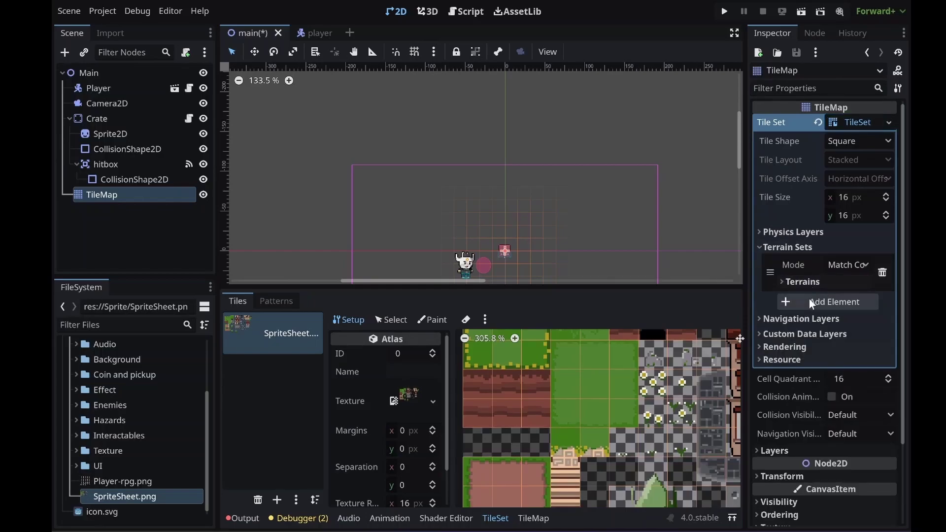
click(788, 285)
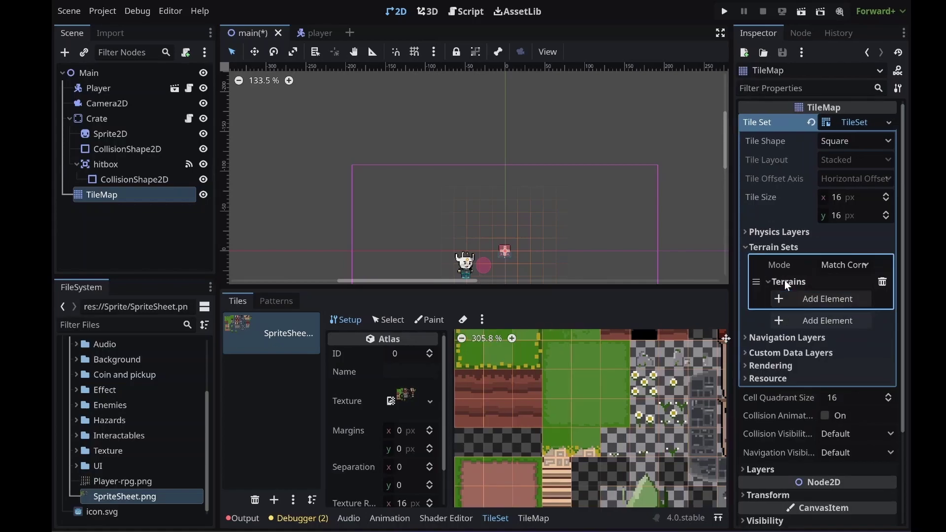
click(802, 299)
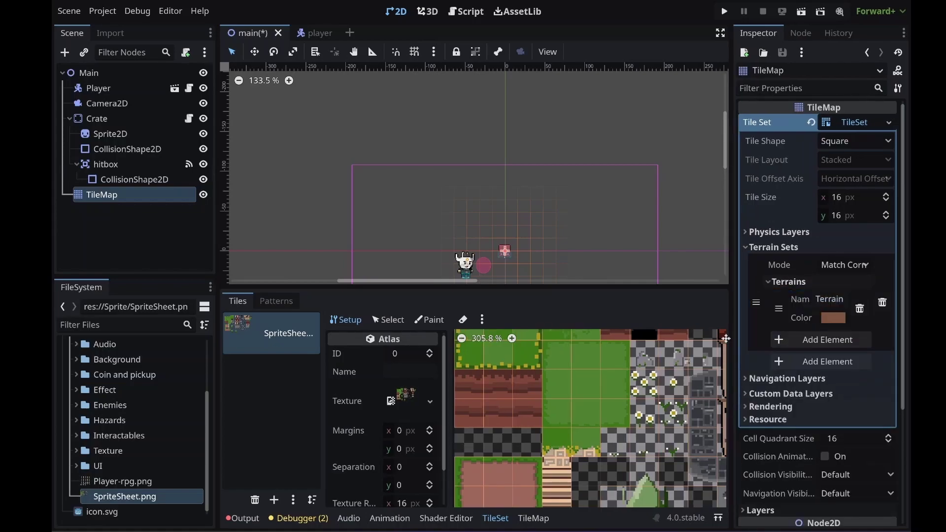
Rename the terrain to Ground and make its colour purple
click(832, 299)
double_click(832, 299)
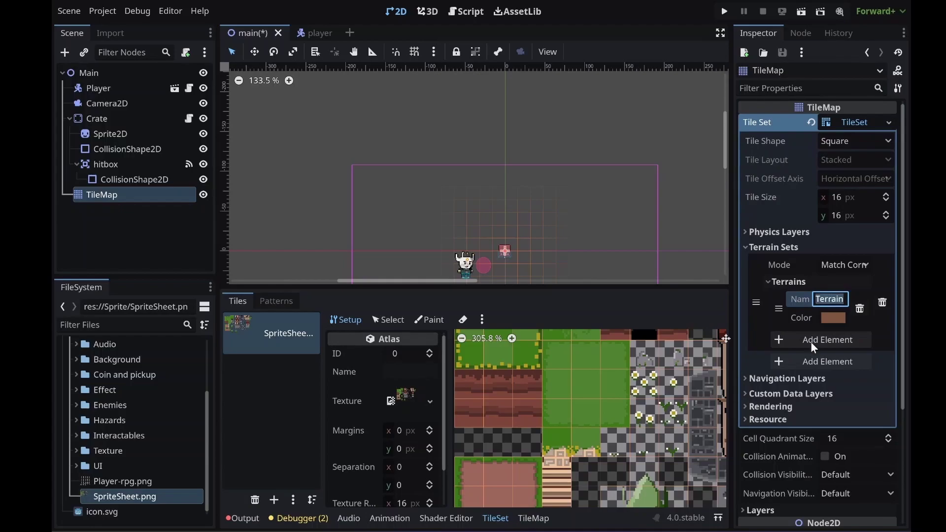
text(Ground)
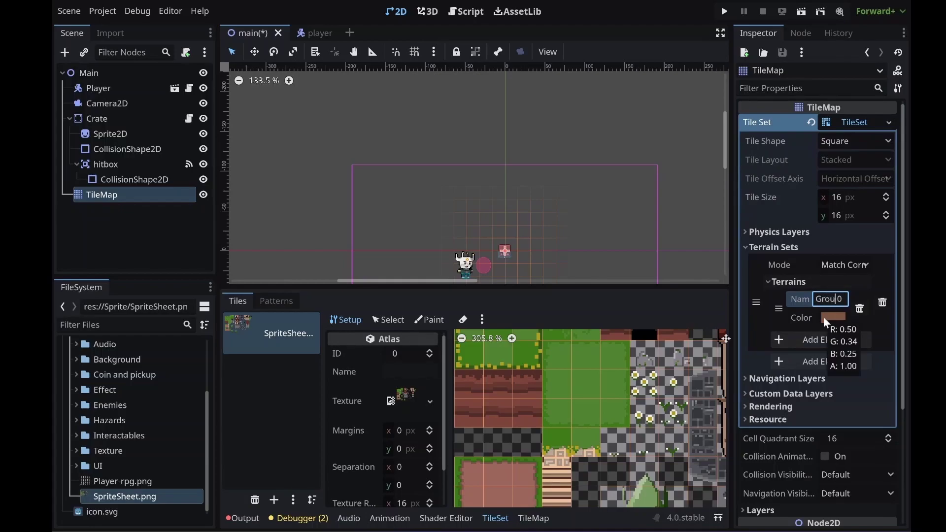
click(839, 320)
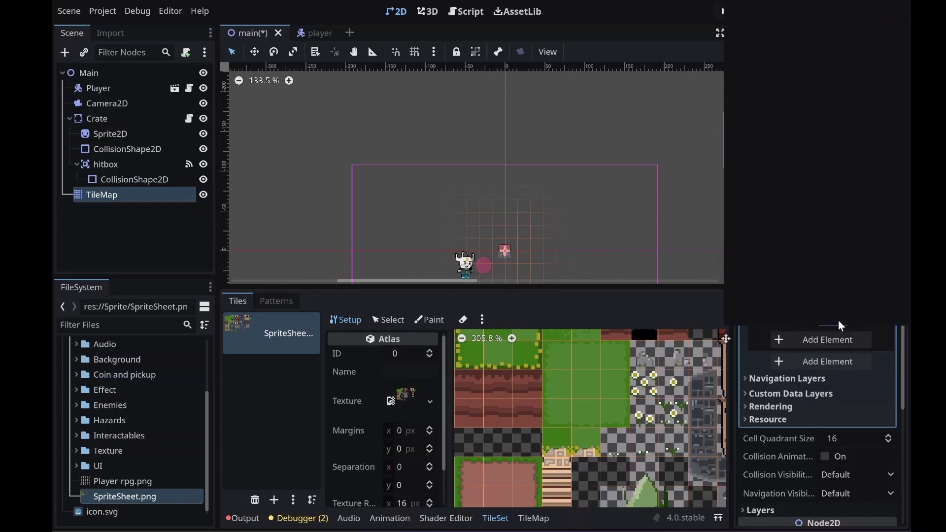
mouse_move(828, 51)
mouse_down()
mouse_move(856, 27)
mouse_move(839, 31)
mouse_up()
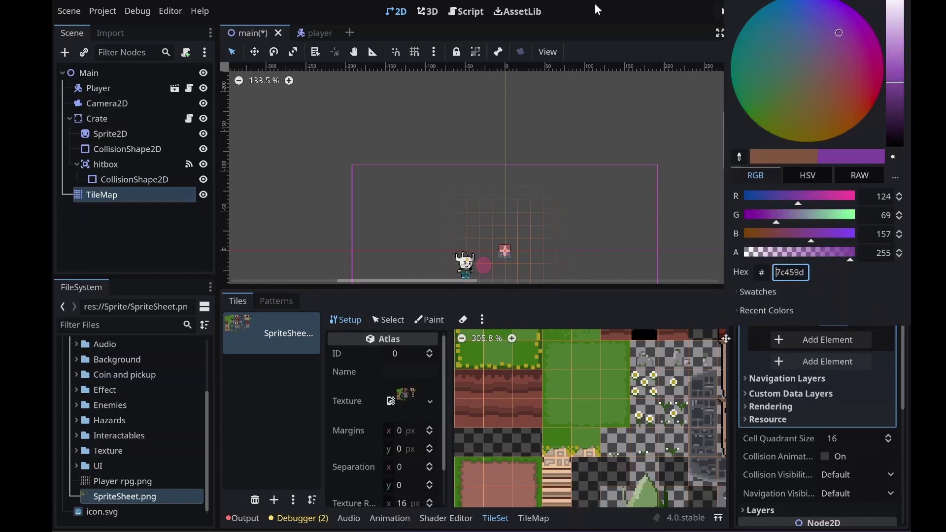
click(629, 23)
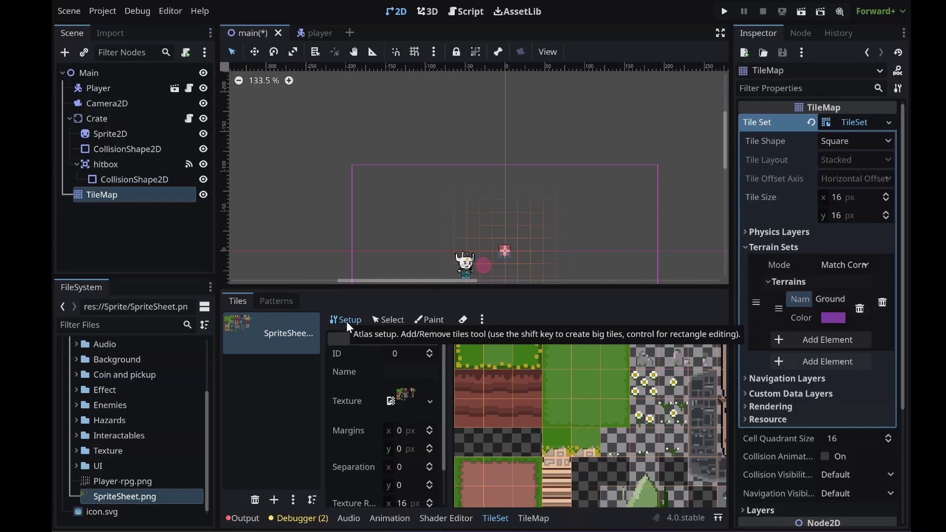
Switch the atlas to Paint mode, painting Terrains with Terrain Set 0
click(388, 320)
click(423, 323)
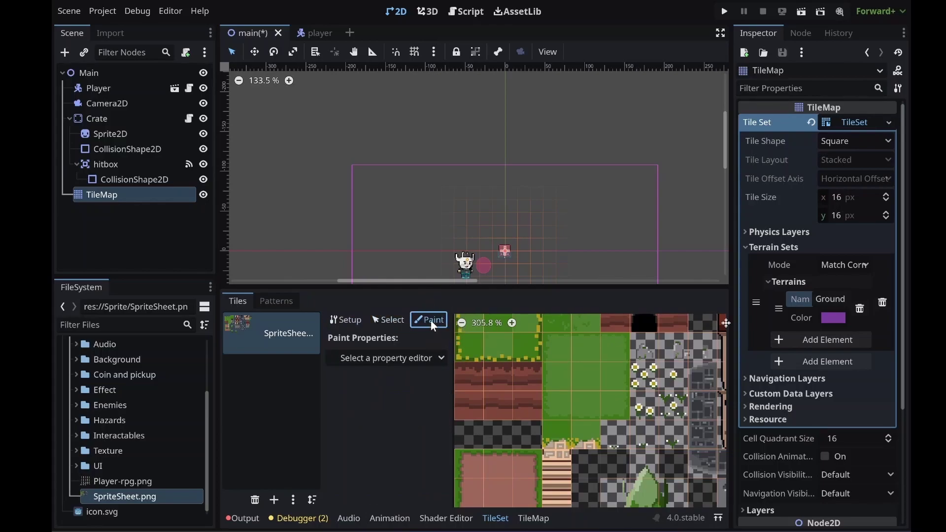
click(411, 363)
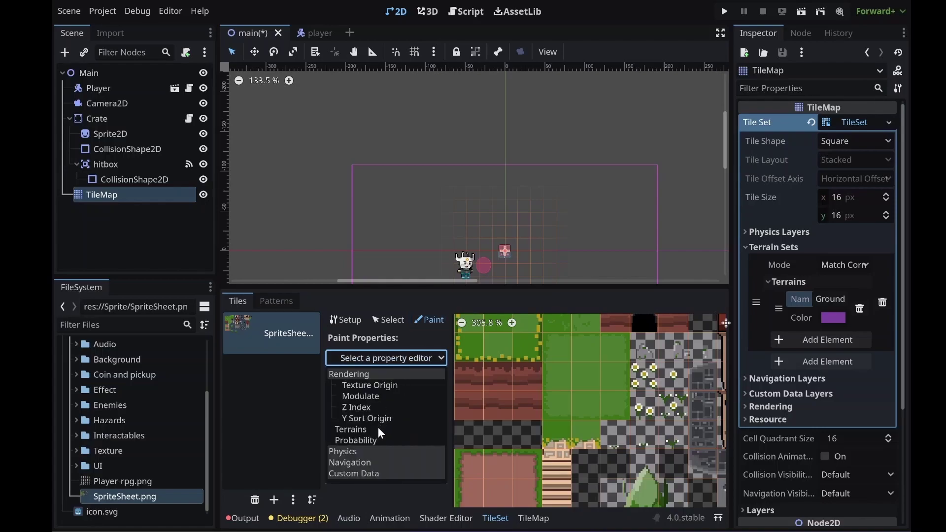
click(351, 430)
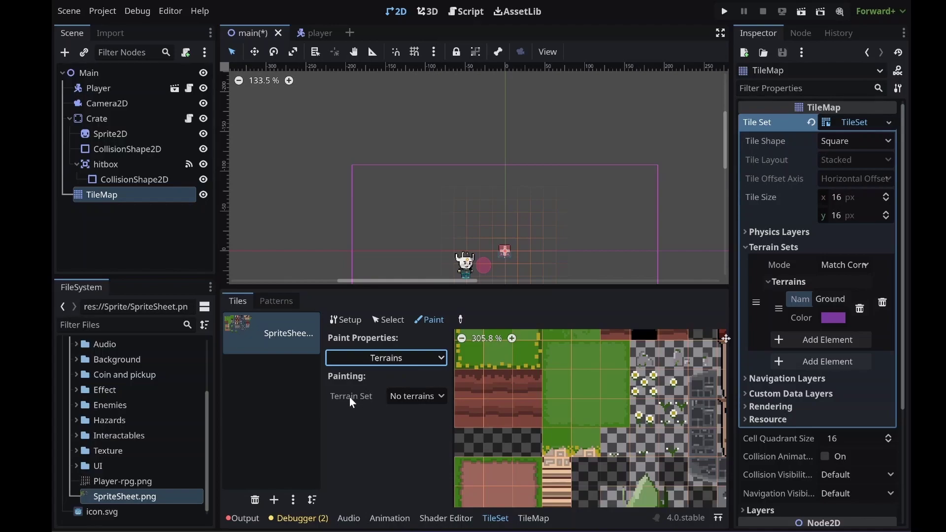
click(420, 400)
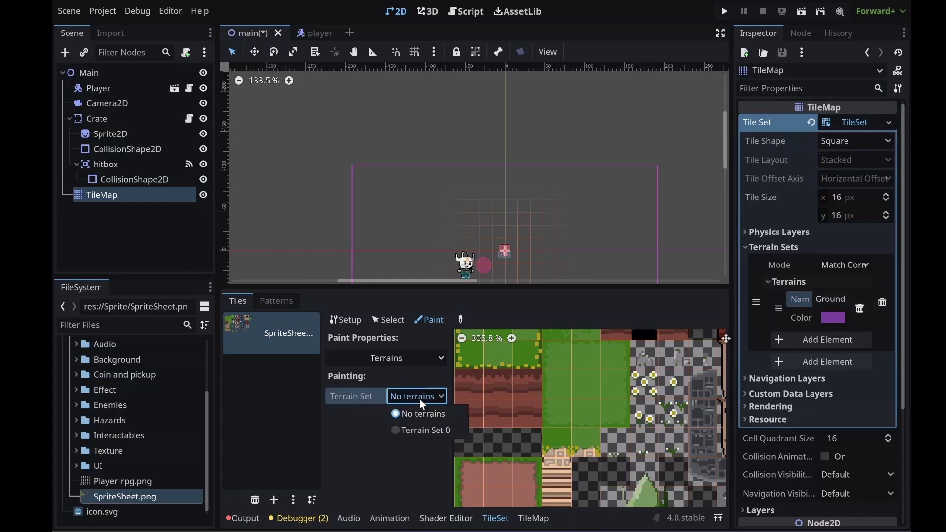
click(425, 430)
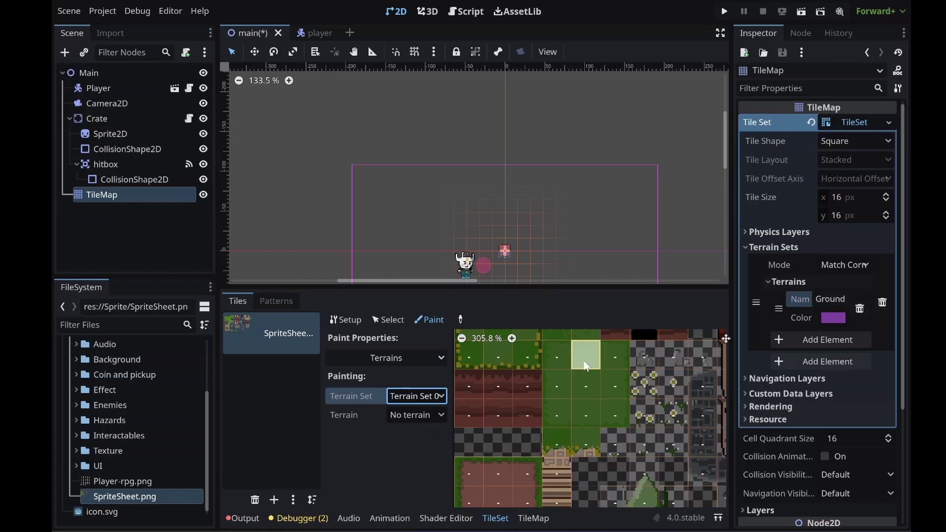
Paint Terrain Set 0 onto a column of atlas tiles and one more tile
scroll(586, 365, up, 4)
scroll(586, 366, down, 5)
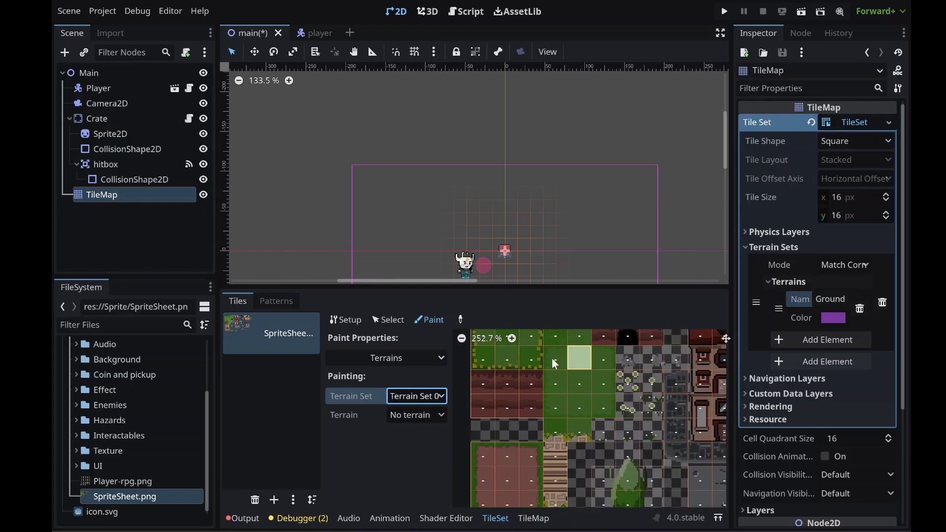
drag(607, 363, 605, 407)
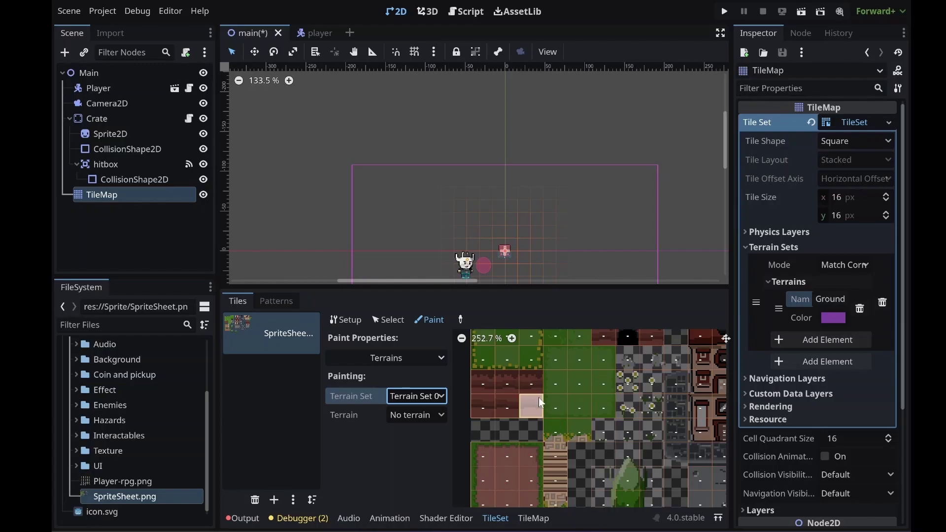
click(555, 364)
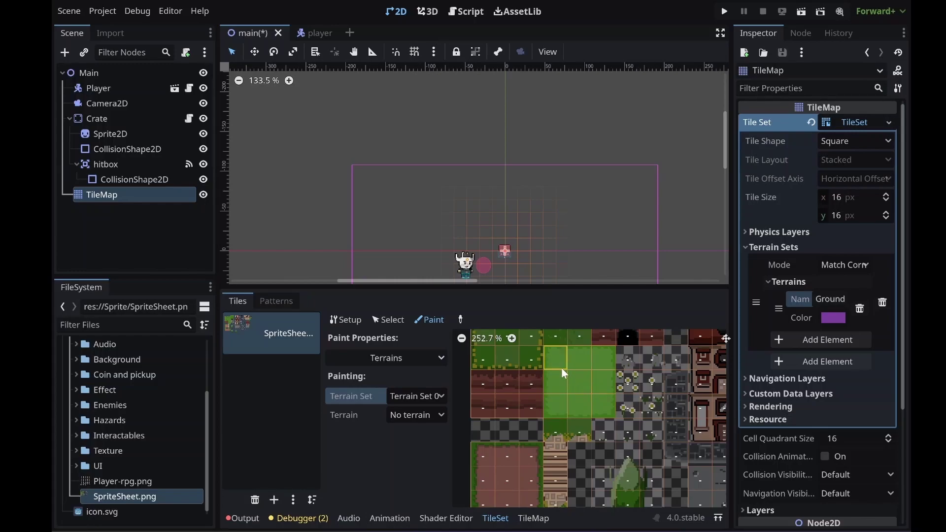
Zoom the atlas and widen the Inspector so the terrain name Ground 0 is readable
scroll(598, 360, up, 3)
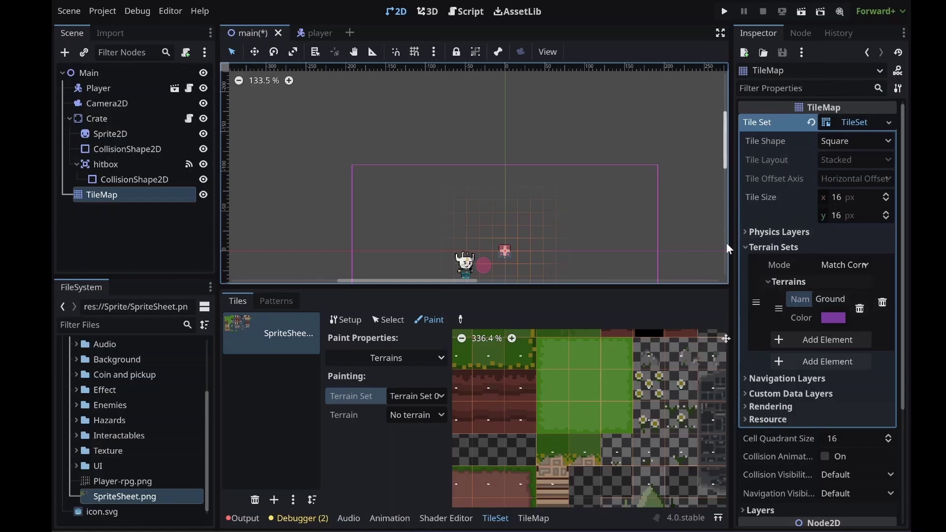
drag(728, 249, 682, 252)
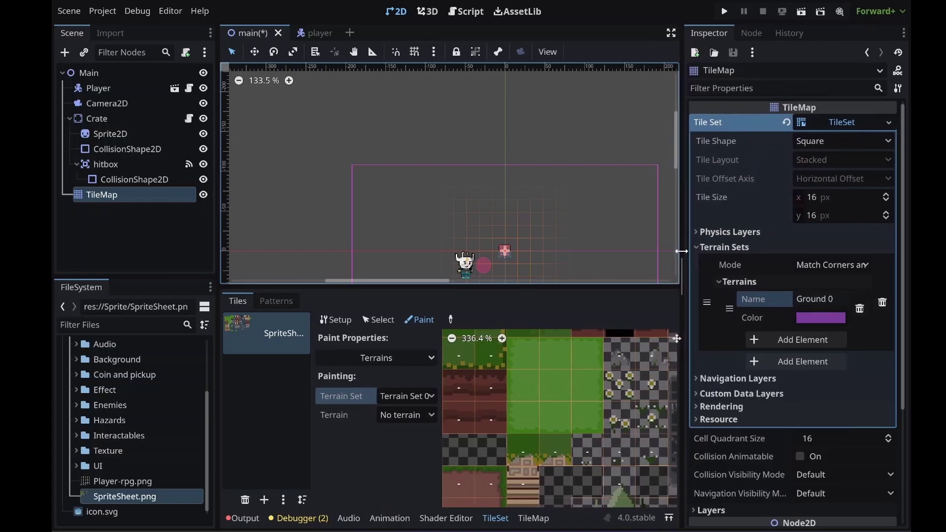
Leave Terrain Set 0 in Match Corners and Sides mode and pick Ground 0 as the paint terrain
click(865, 265)
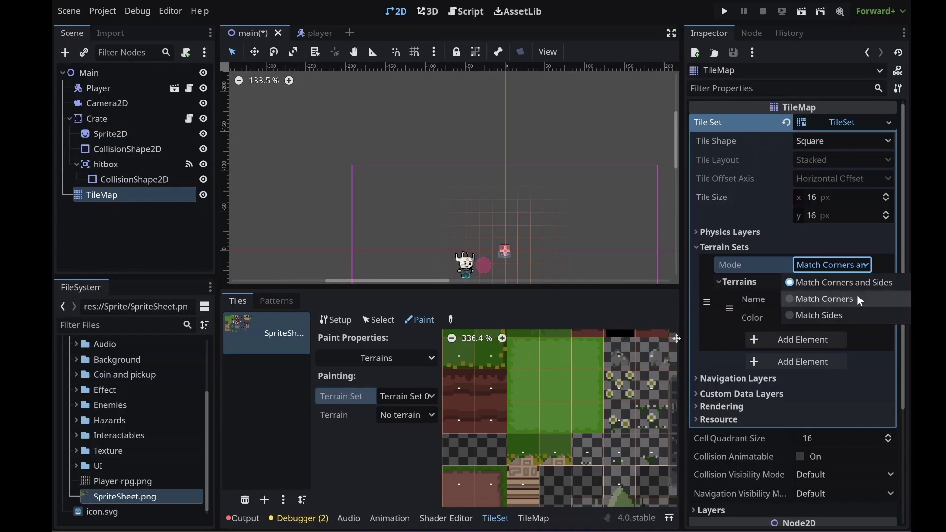
click(842, 281)
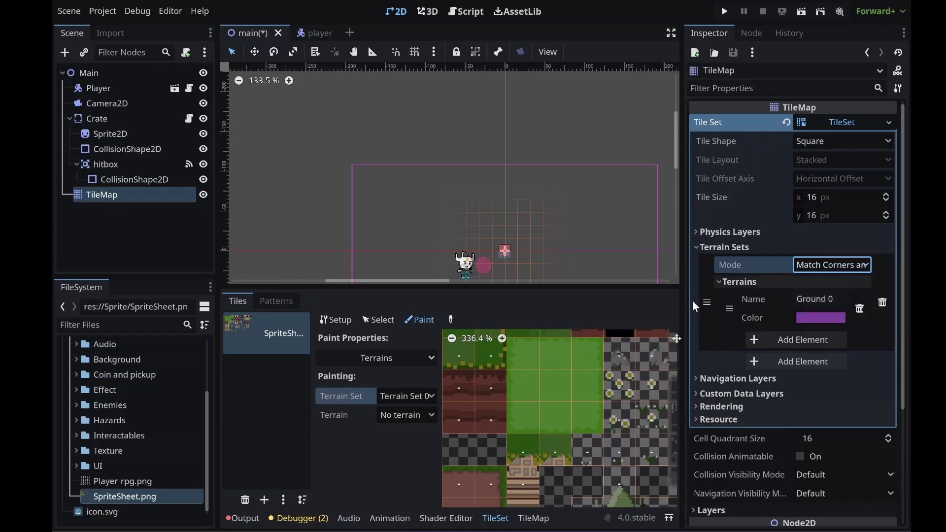
click(523, 352)
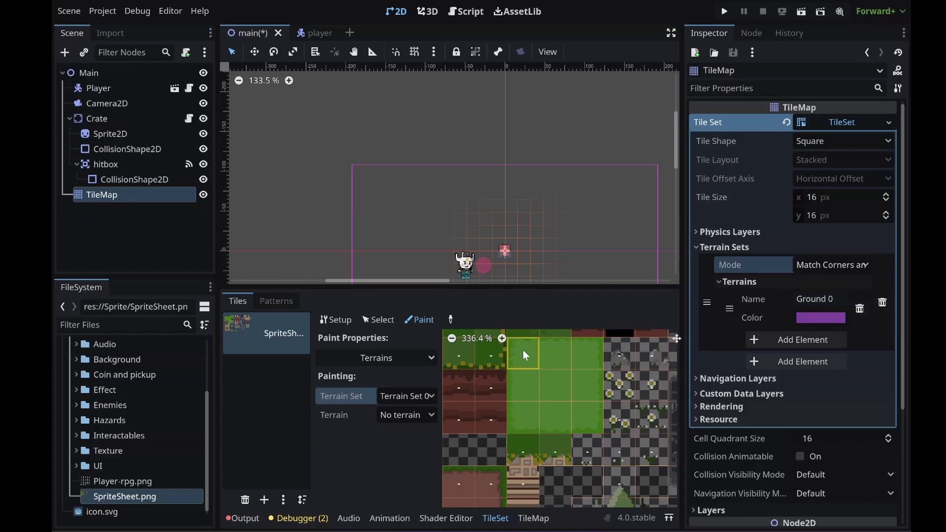
click(838, 300)
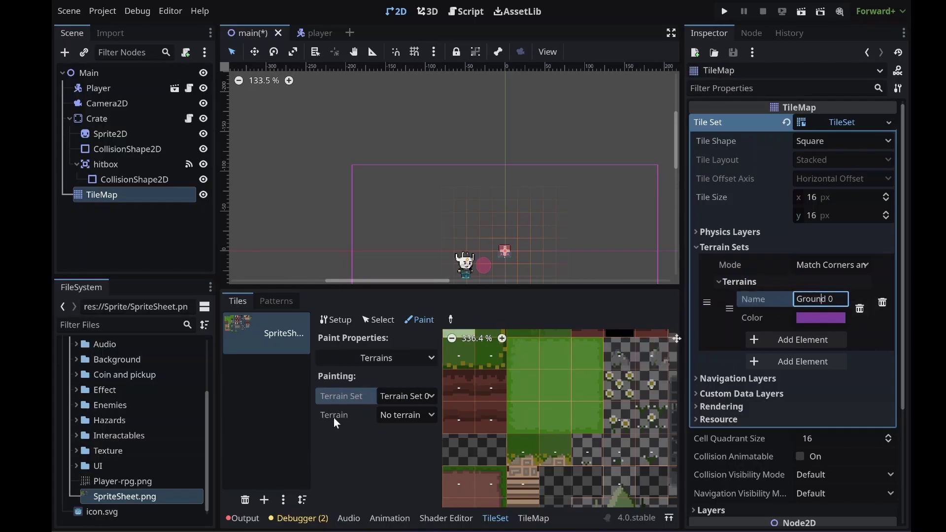
click(414, 415)
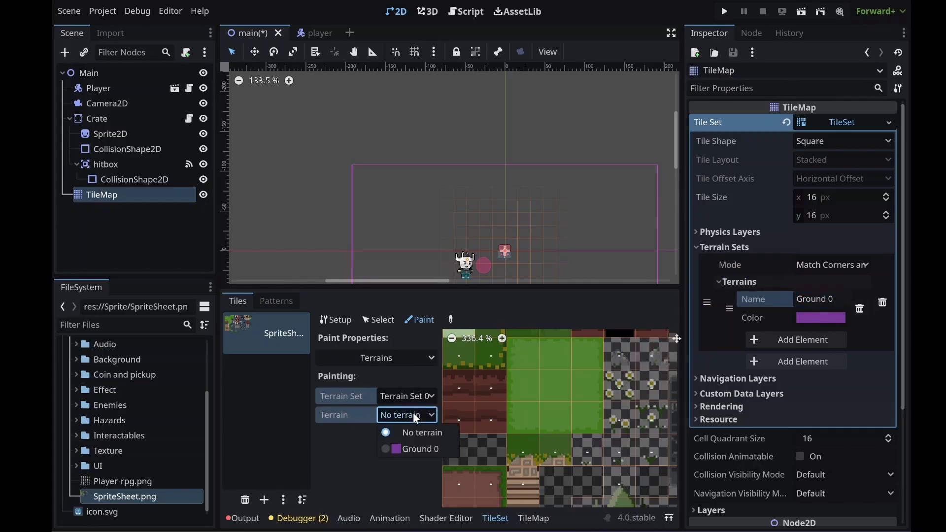
click(410, 448)
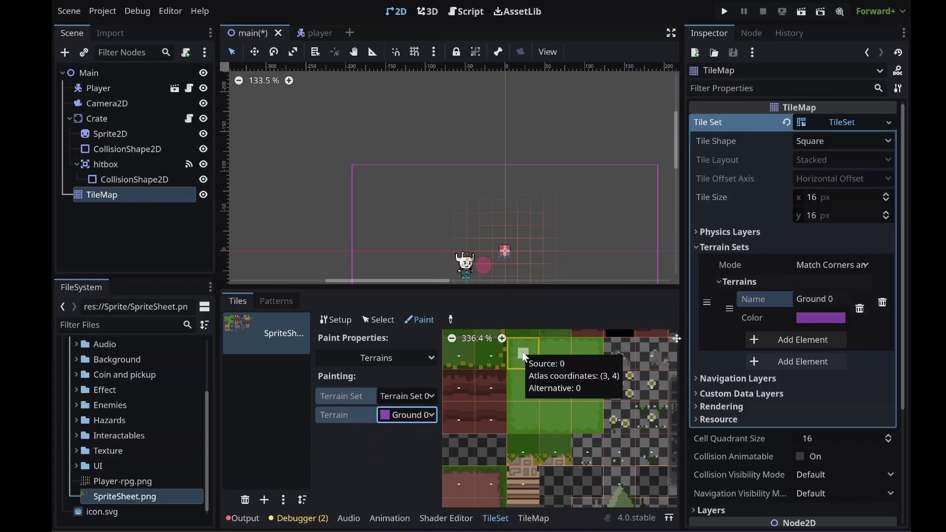
Paint purple Ground 0 peering bits over the grass atlas tiles, then save with Ctrl+S
drag(523, 355, 524, 410)
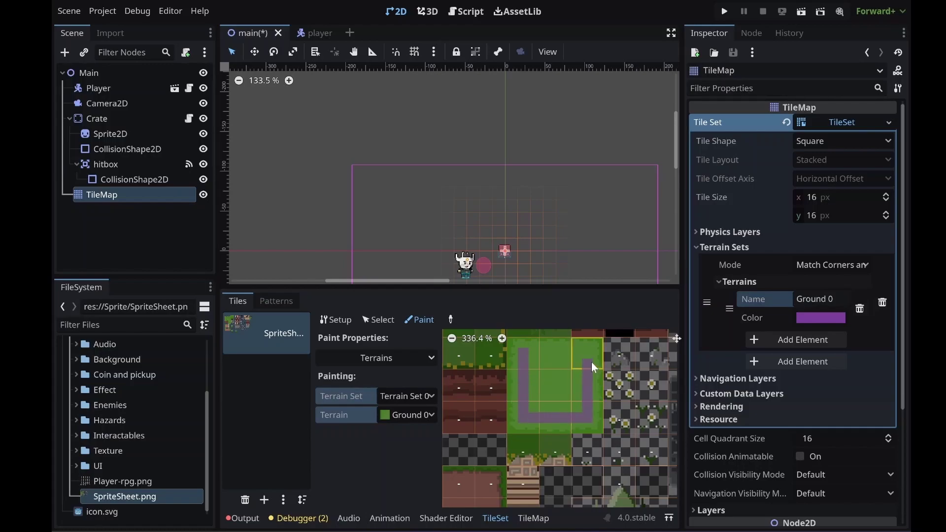
mouse_move(534, 356)
mouse_down()
mouse_move(534, 402)
mouse_move(580, 407)
mouse_move(581, 366)
mouse_up()
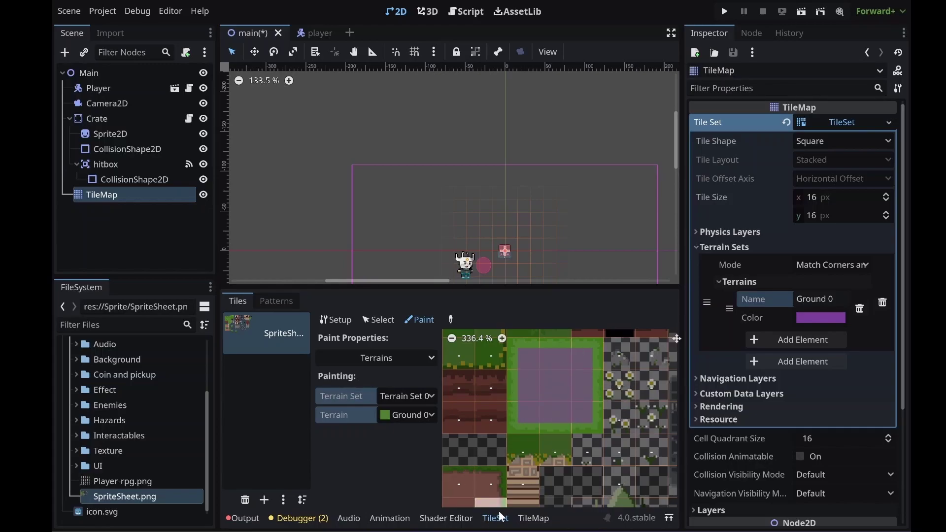
key(ctrl+s)
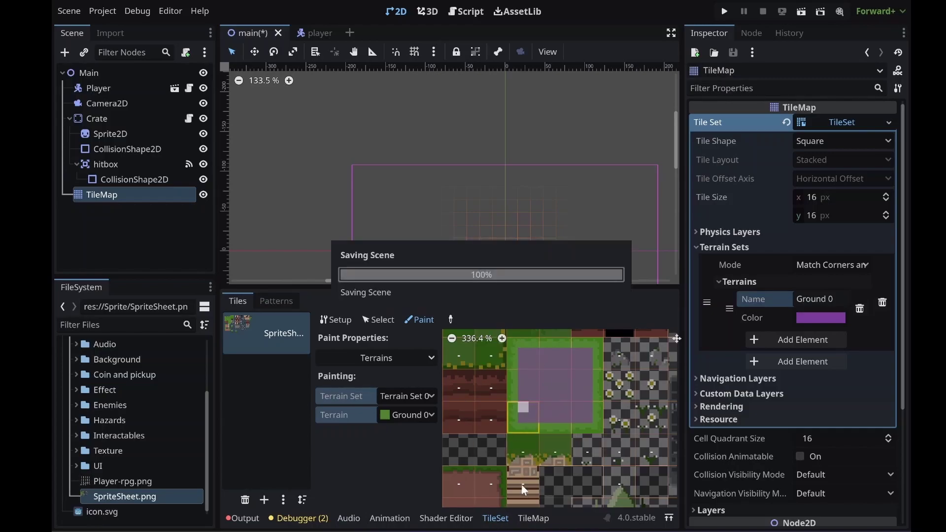